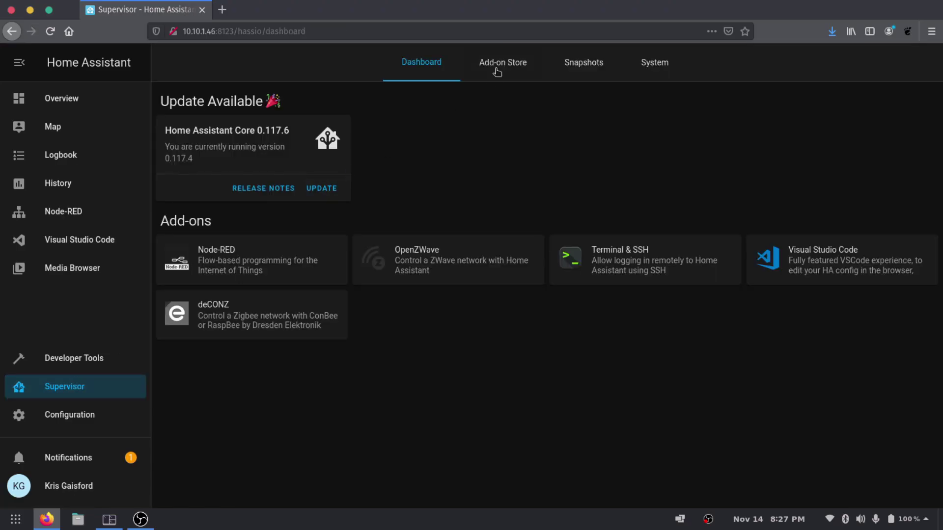
click(497, 73)
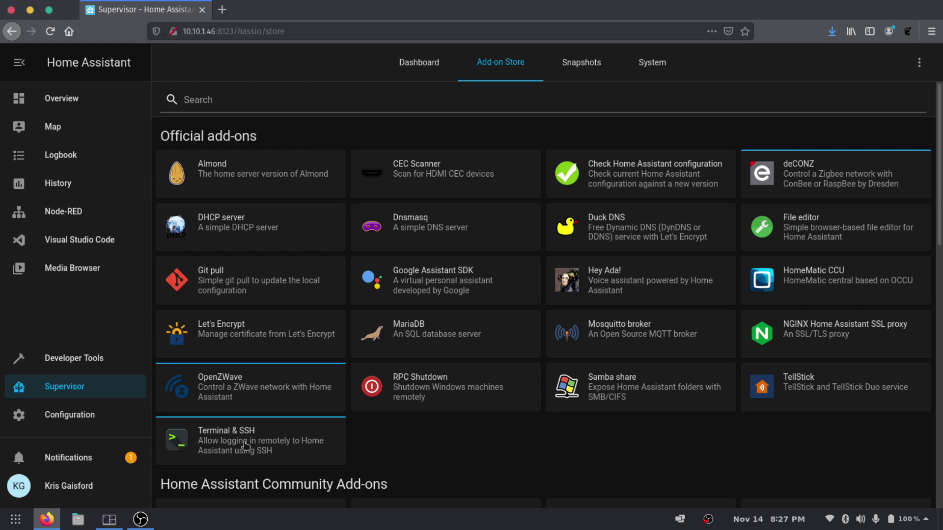
click(336, 97)
text(ssh)
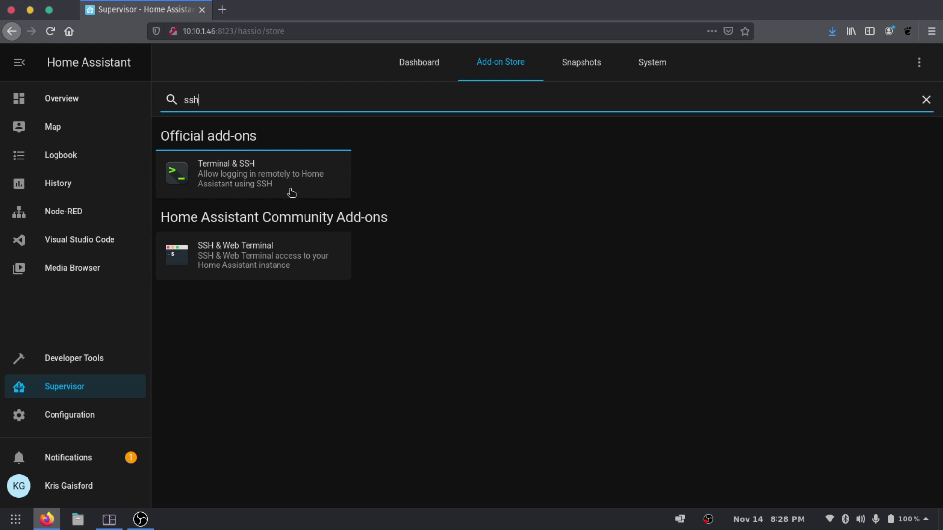
click(93, 484)
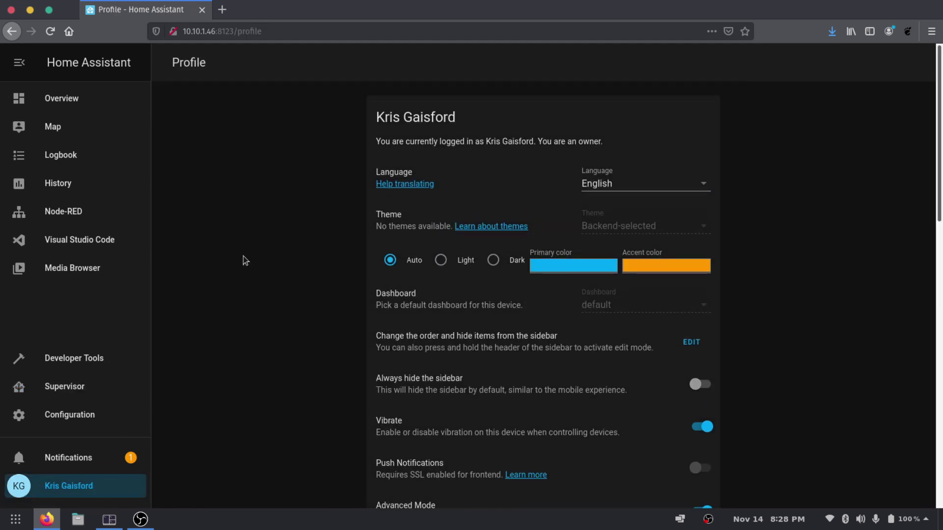
scroll(344, 260, down, 2)
scroll(353, 248, down, 3)
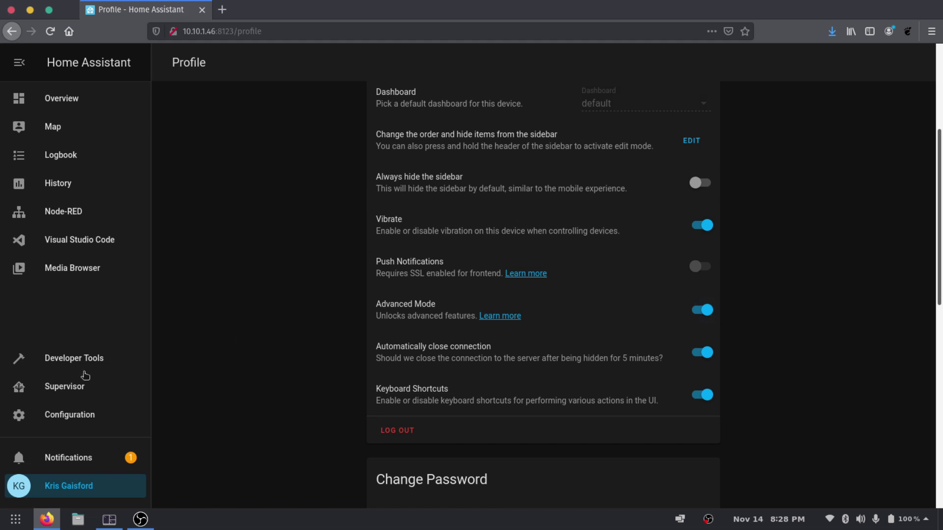
click(45, 390)
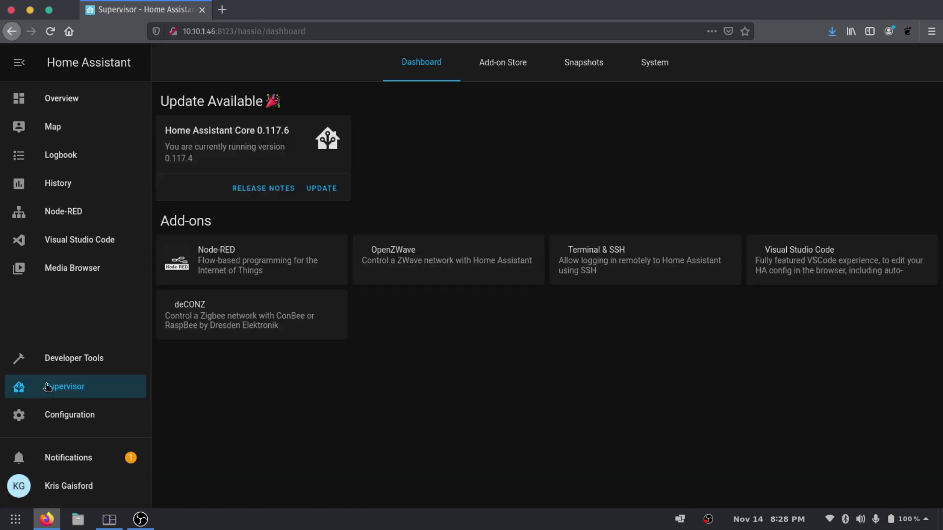
Open the Terminal & SSH add-on from the Add-on Store
click(490, 71)
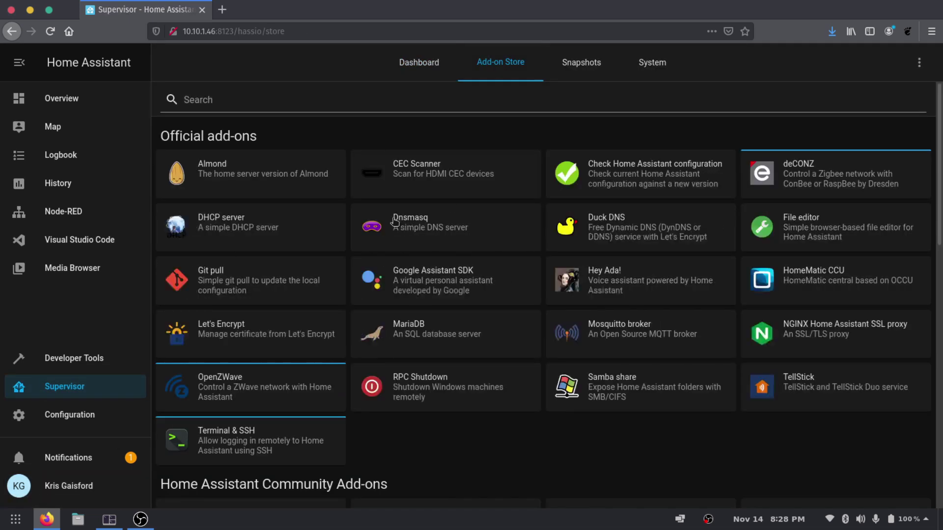
click(224, 449)
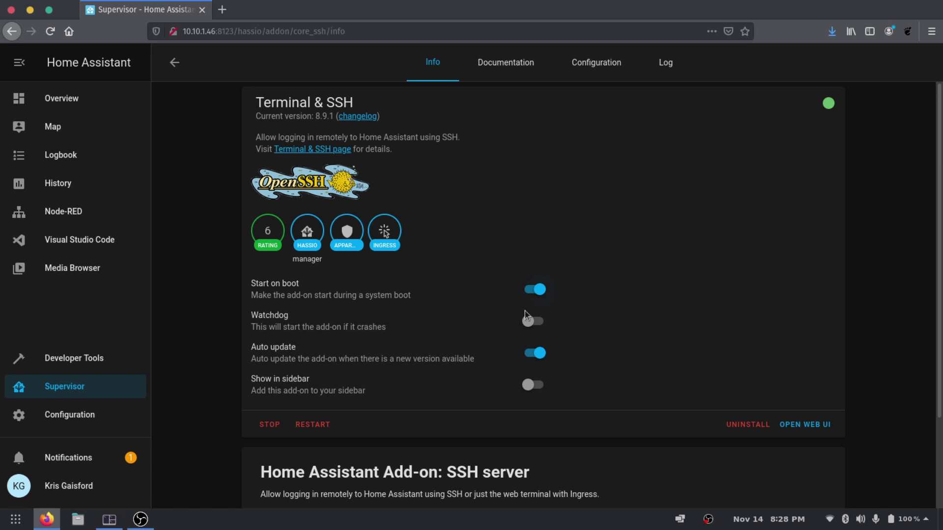
click(137, 521)
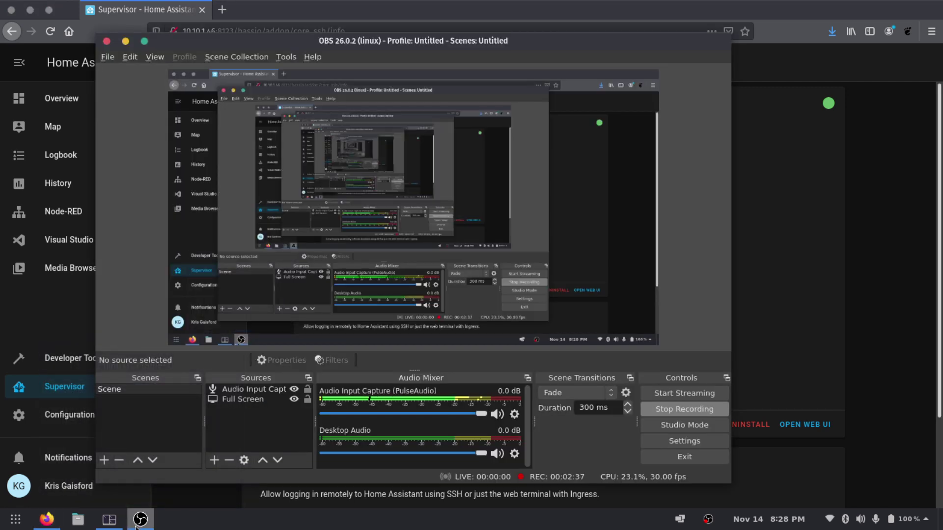
click(137, 522)
Rerun the previous ssh login in Tilix to confirm it is still refused
click(109, 519)
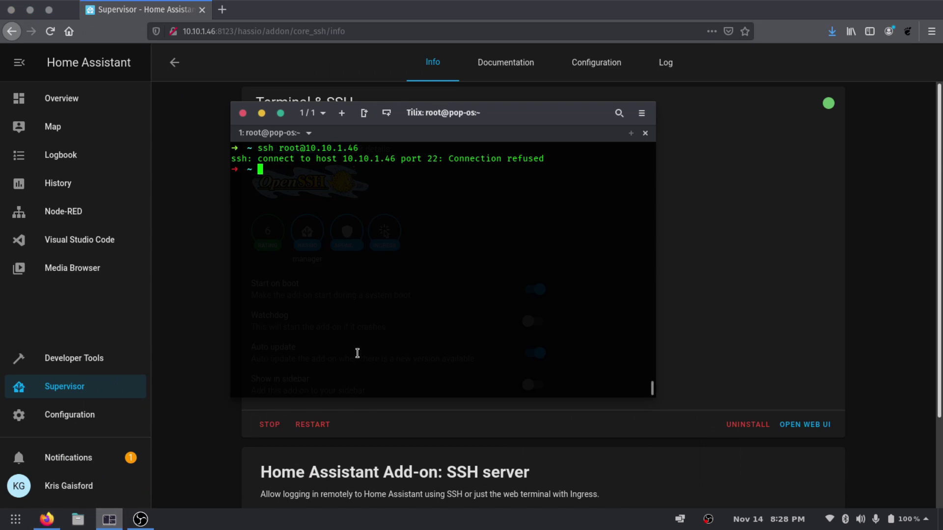
key(Up)
key(Return)
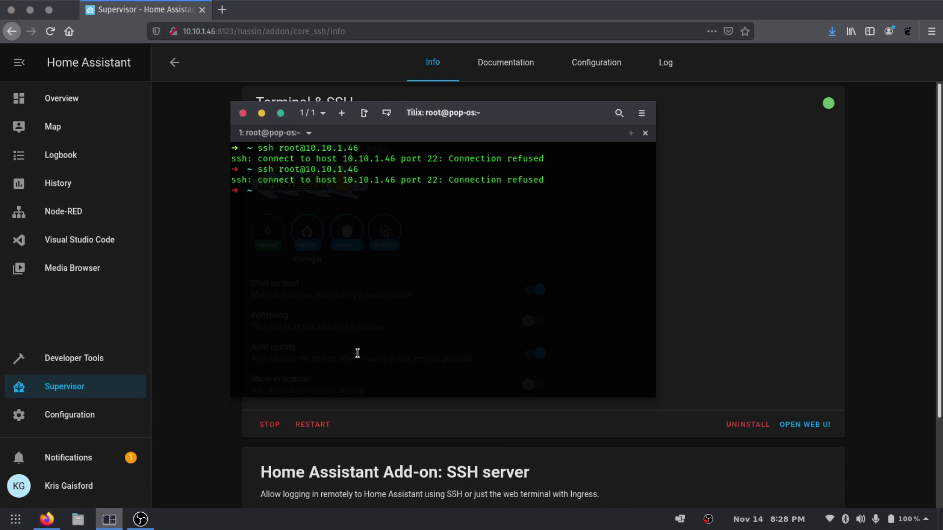
click(188, 269)
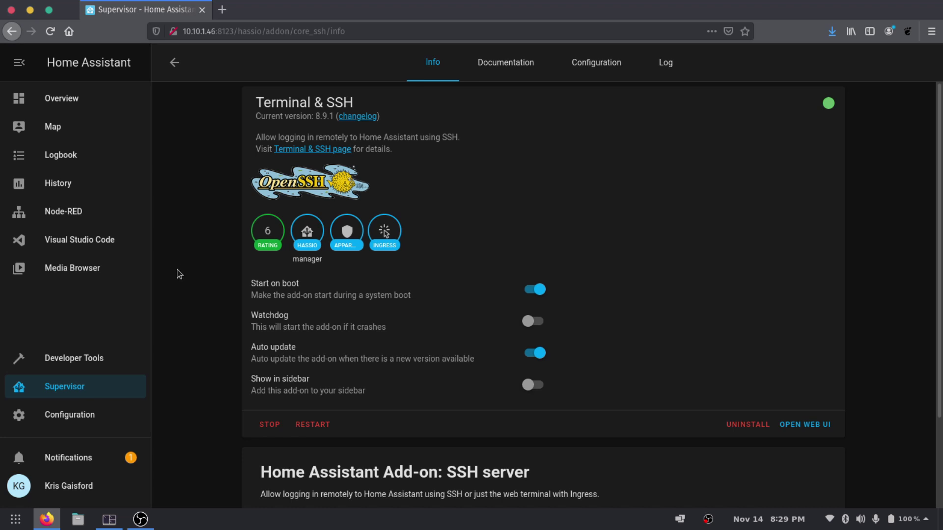
Map container port 22/tcp to host port 22, save, and restart the add-on
click(594, 76)
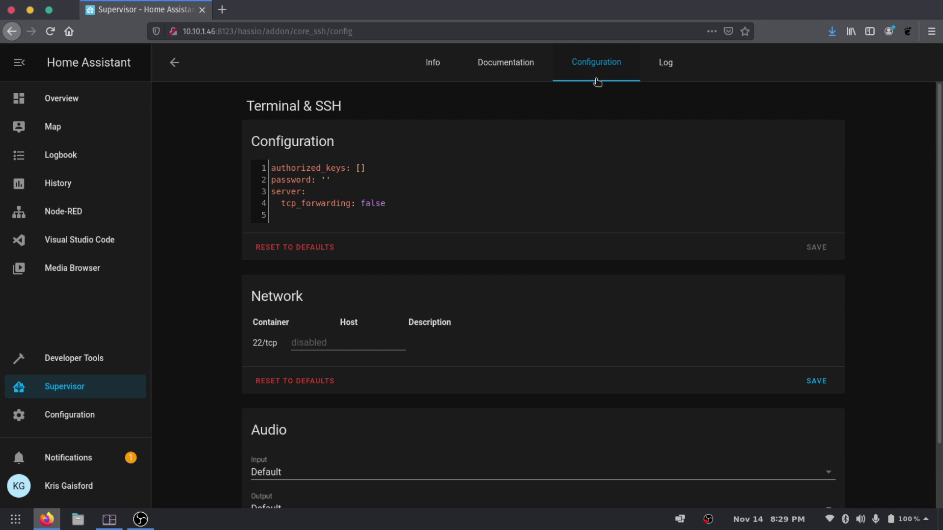
scroll(548, 114, down, 3)
scroll(548, 114, up, 3)
click(339, 340)
text(22)
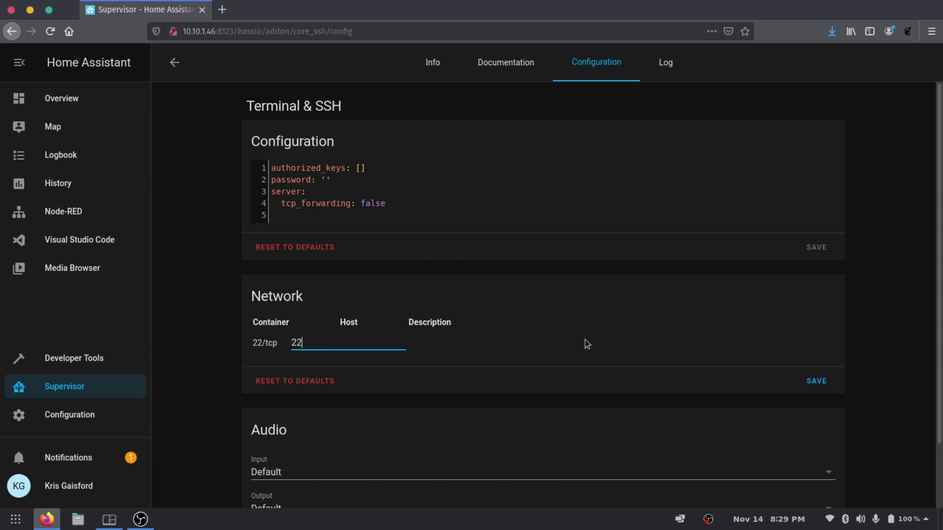
click(816, 381)
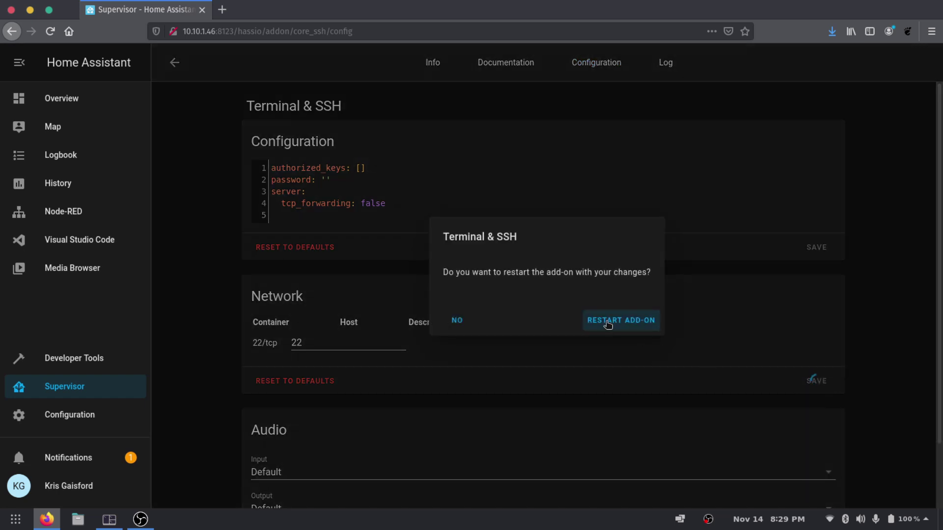
click(608, 323)
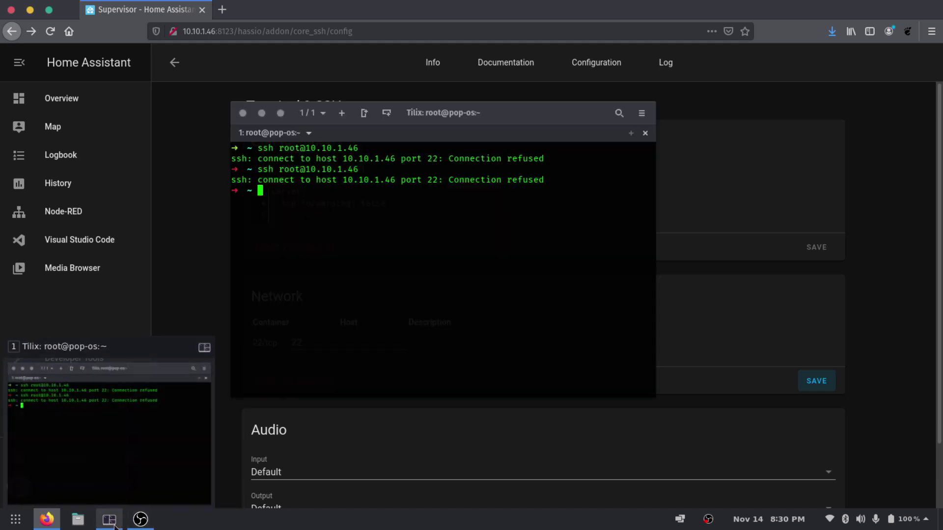
Run ssh-keygen, accepting the default key file and an empty passphrase
click(105, 447)
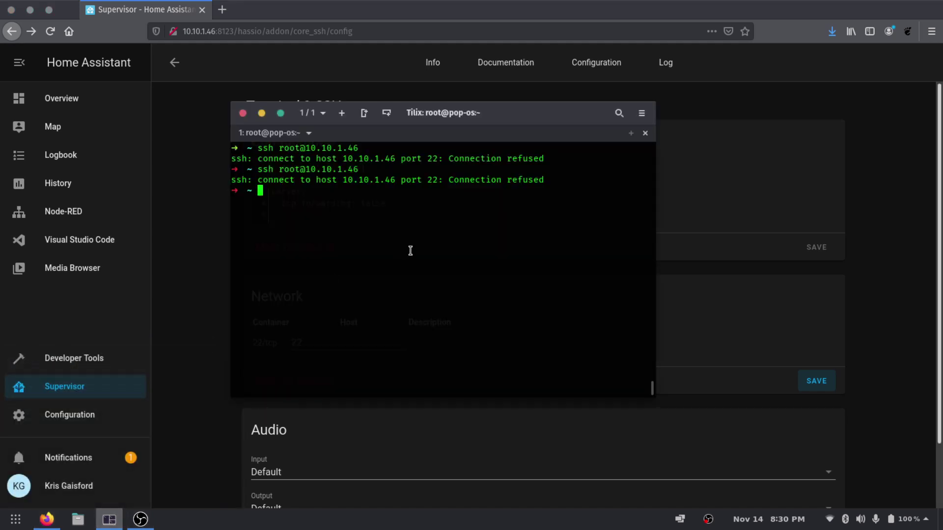
text(ssh)
key(Tab)
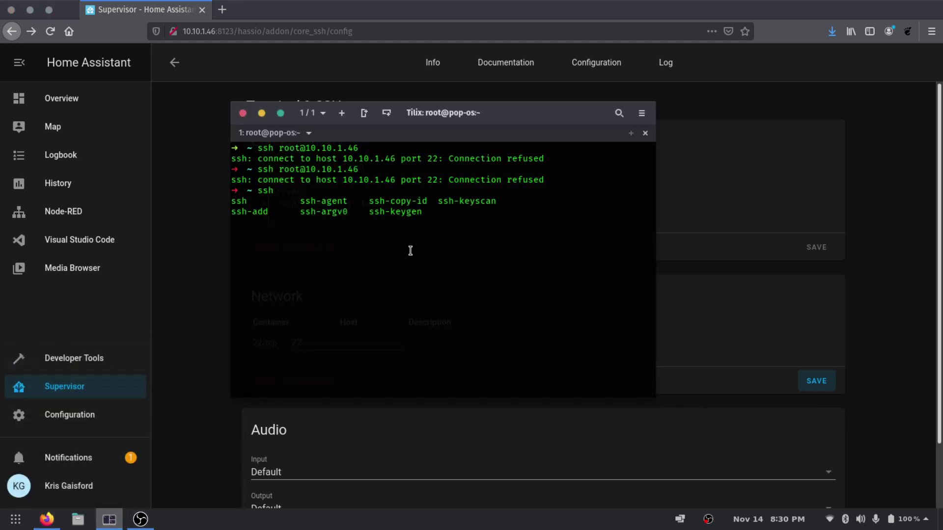
text(-keyg)
key(Tab)
key(Return)
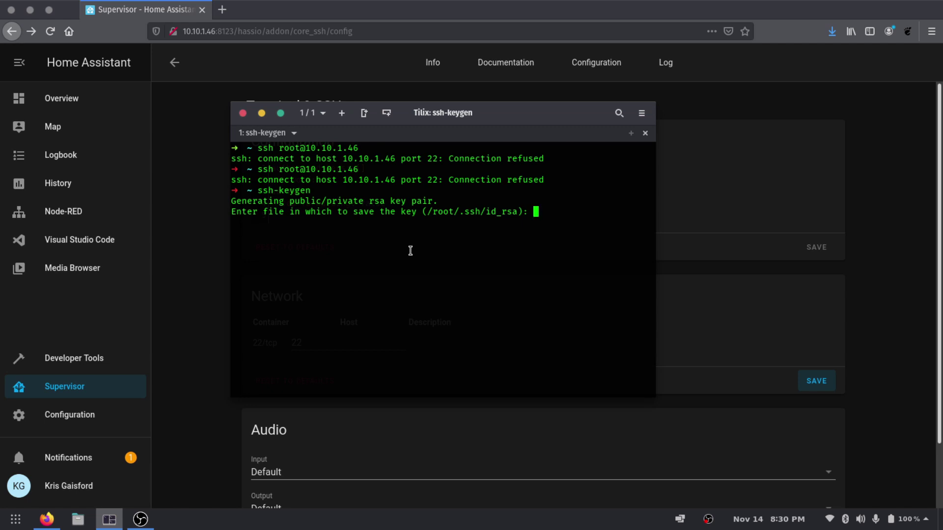
key(Return)
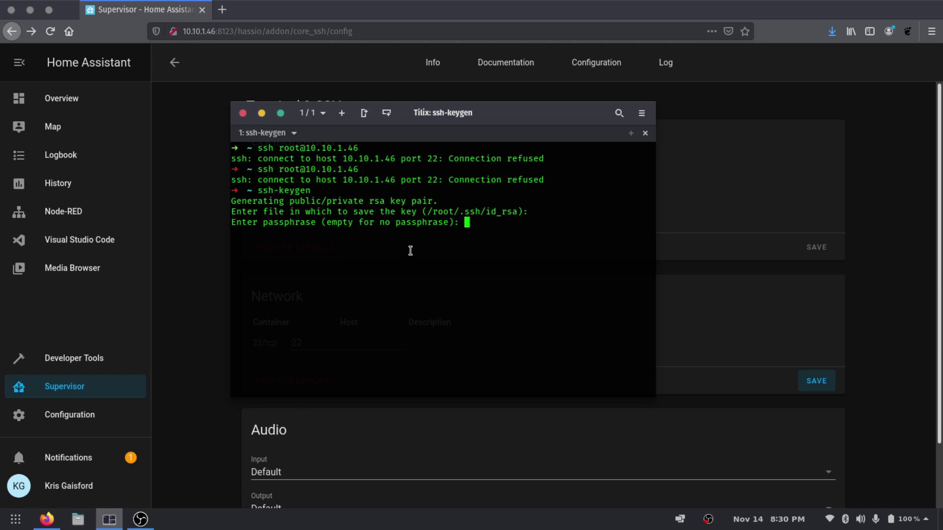
key(Return)
key(Return)
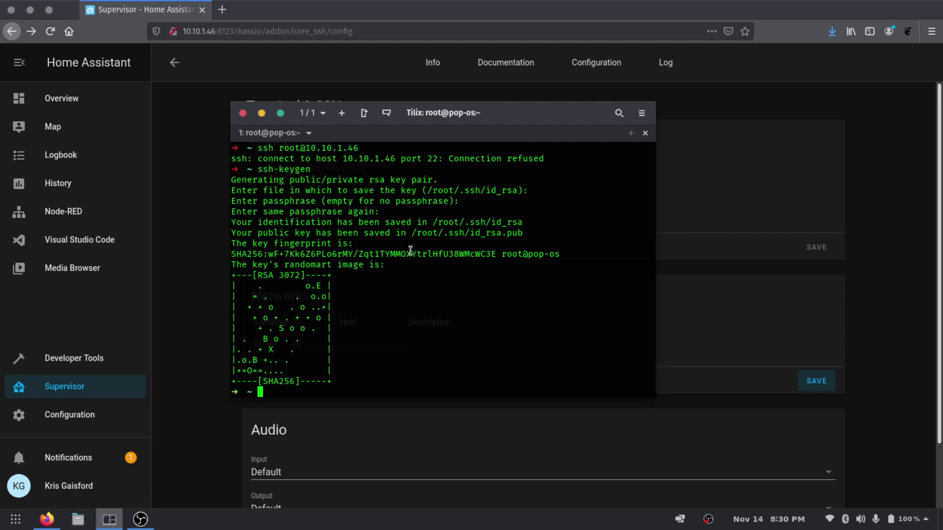
Change the shell into the /root/.ssh/ folder
text(cd .)
text(.)
key(BackSpace)
key(BackSpace)
text(/root/.ssh/)
key(Return)
List the .ssh folder to find the id_rsa and id_rsa.pub files
text(ls)
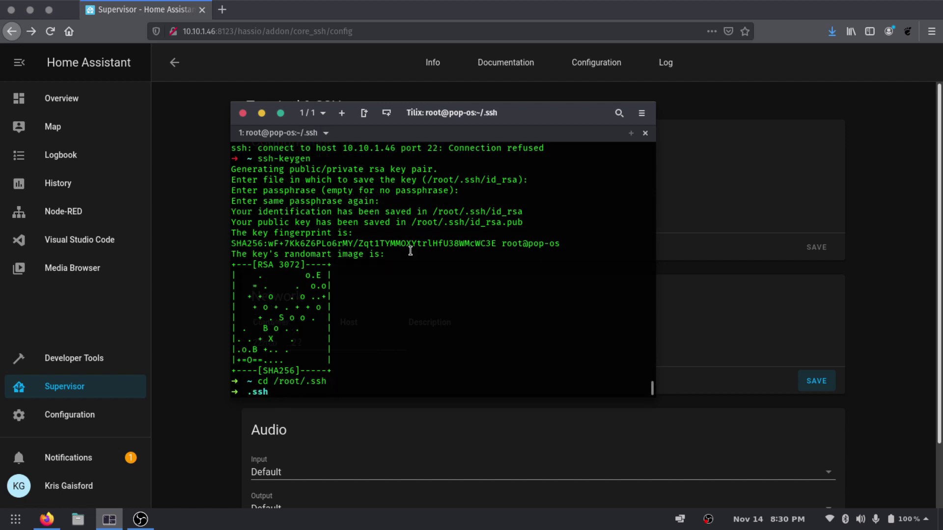
key(Return)
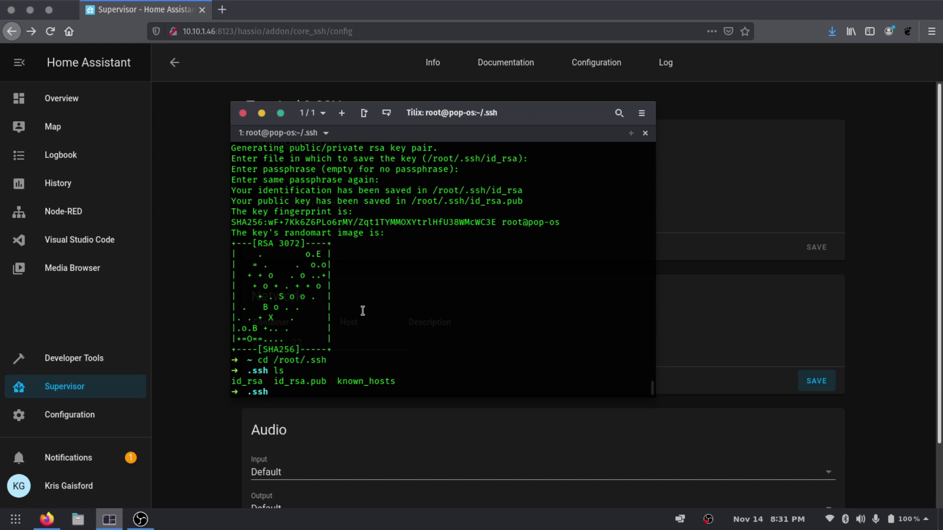
double_click(308, 385)
double_click(252, 382)
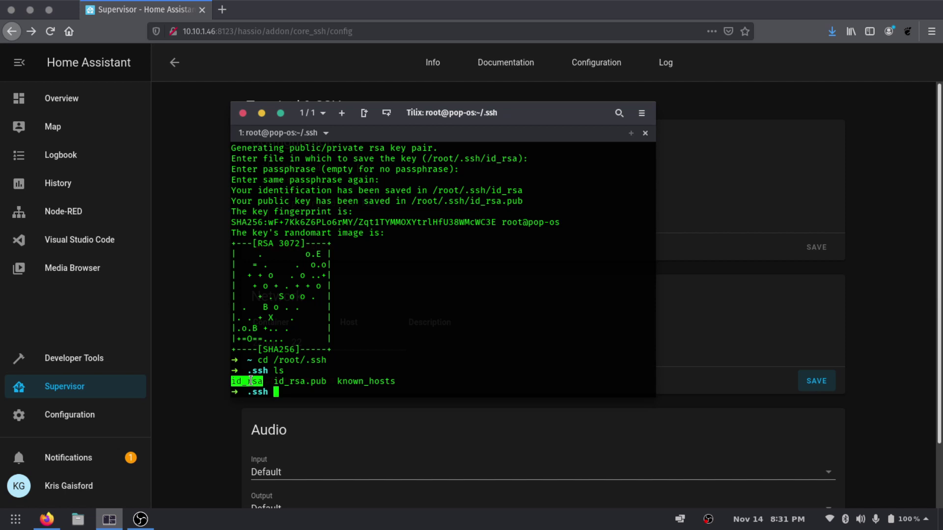
drag(251, 381, 260, 382)
click(260, 382)
double_click(301, 382)
click(476, 323)
Print id_rsa.pub with cat and copy the displayed public key
text(cat id)
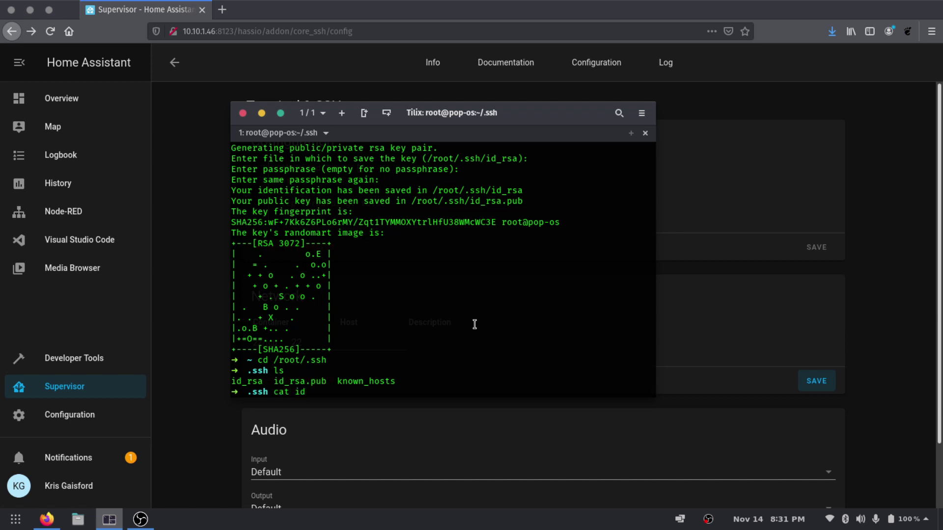
key(Tab)
text(.pub)
key(Return)
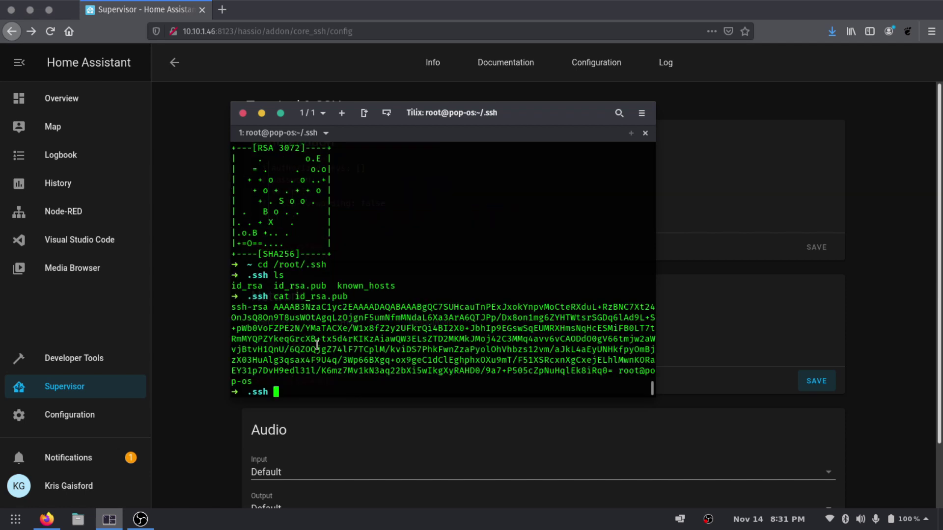
drag(249, 379, 230, 310)
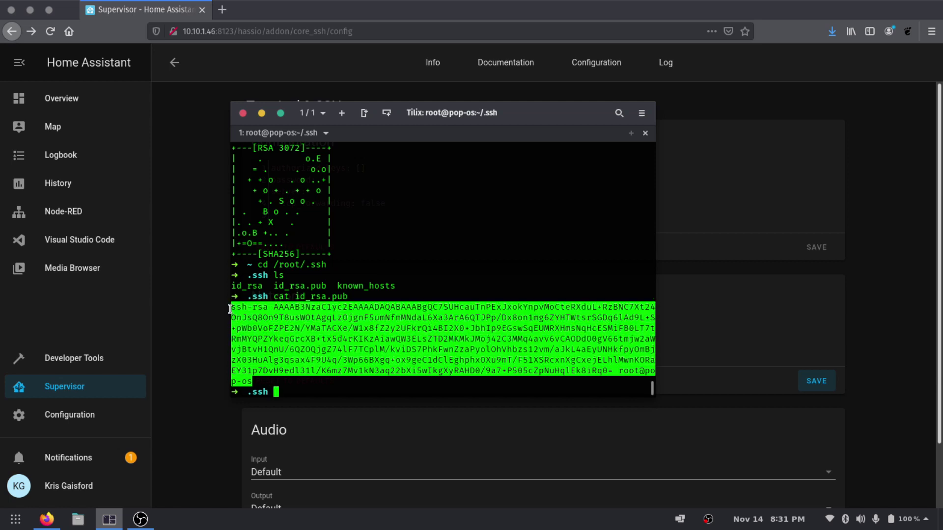
right_click(259, 313)
click(276, 244)
click(214, 252)
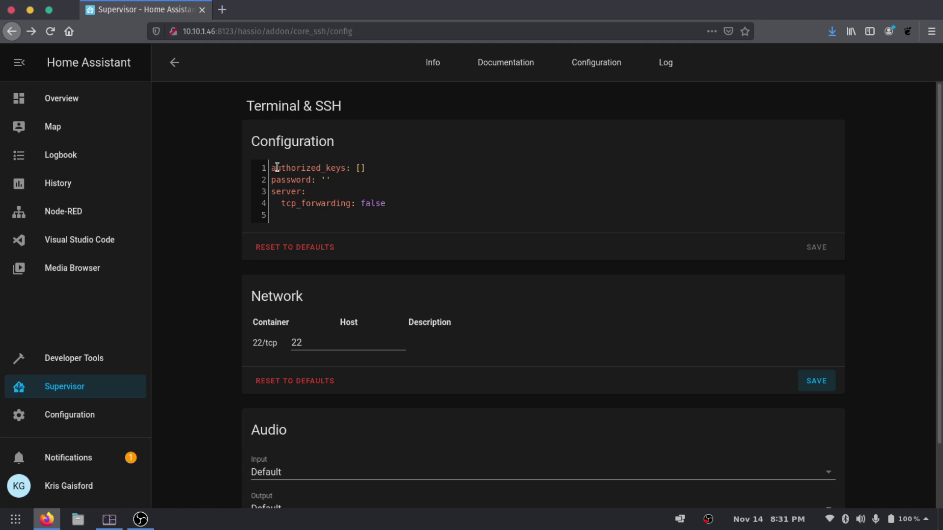
Paste the ssh-rsa key in quotes into authorized_keys, save, and restart the add-on
click(375, 167)
text('')
right_click(367, 168)
click(438, 217)
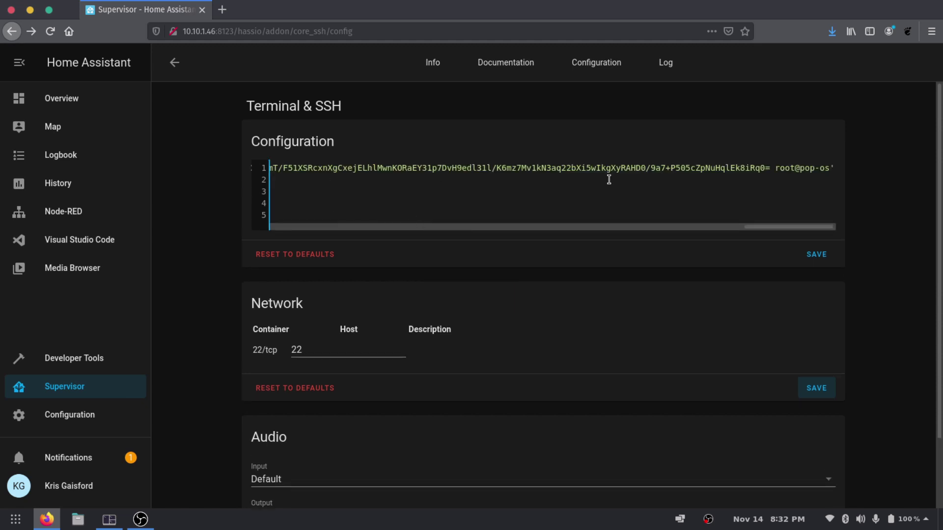
drag(797, 228, 316, 229)
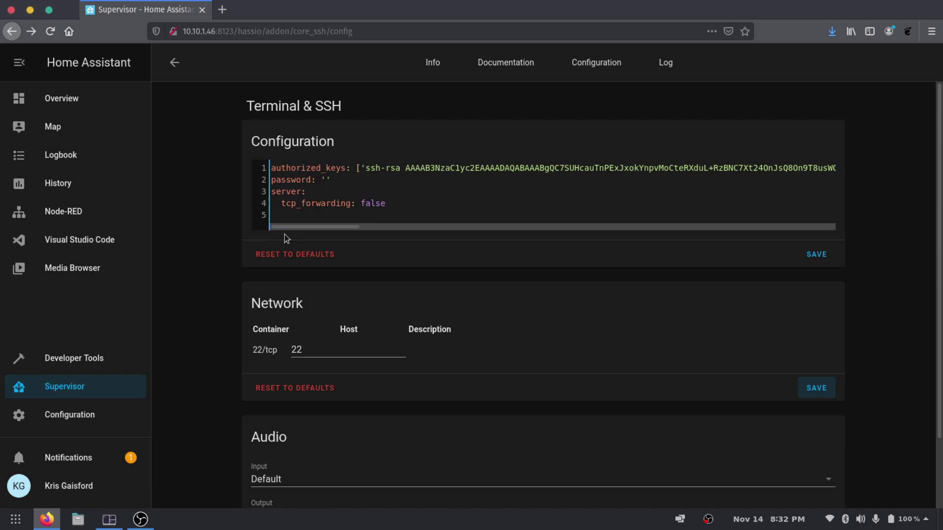
click(235, 196)
click(815, 254)
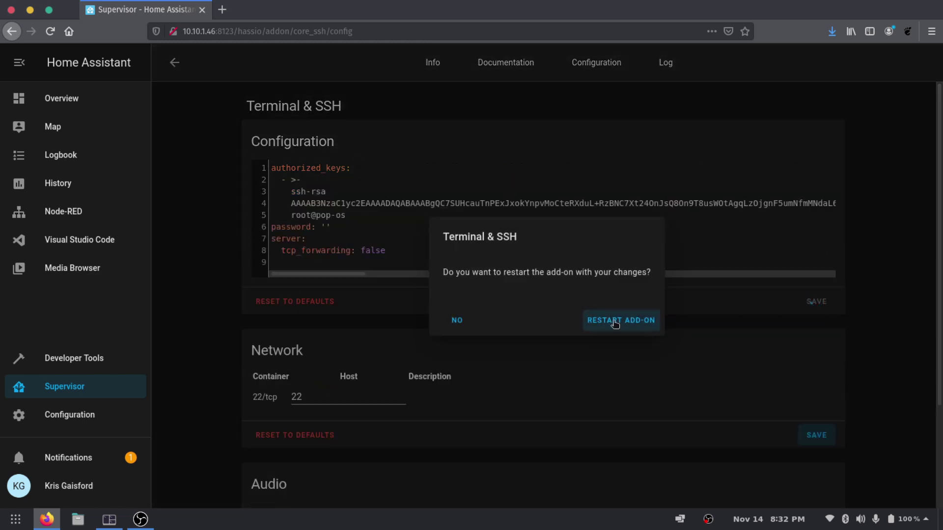
click(603, 320)
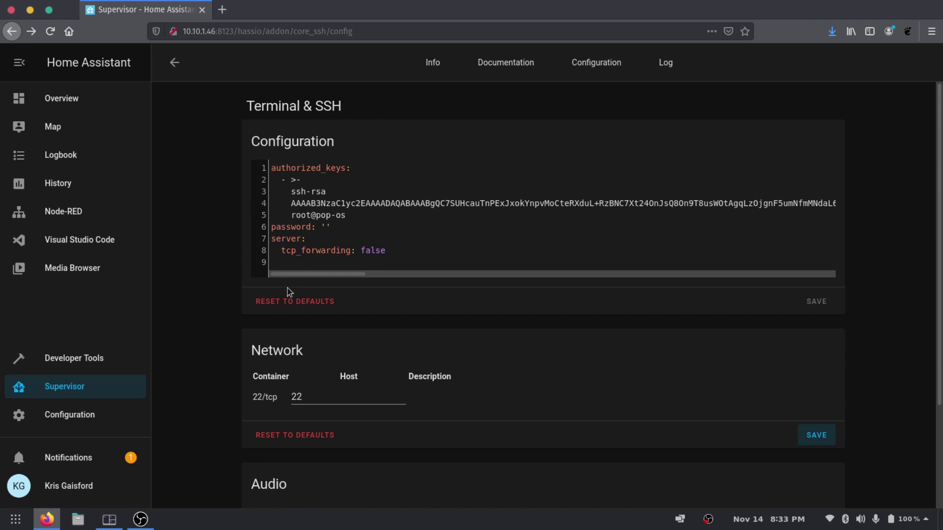
Start the add-on and check its log shows the server listening on port 22
click(433, 63)
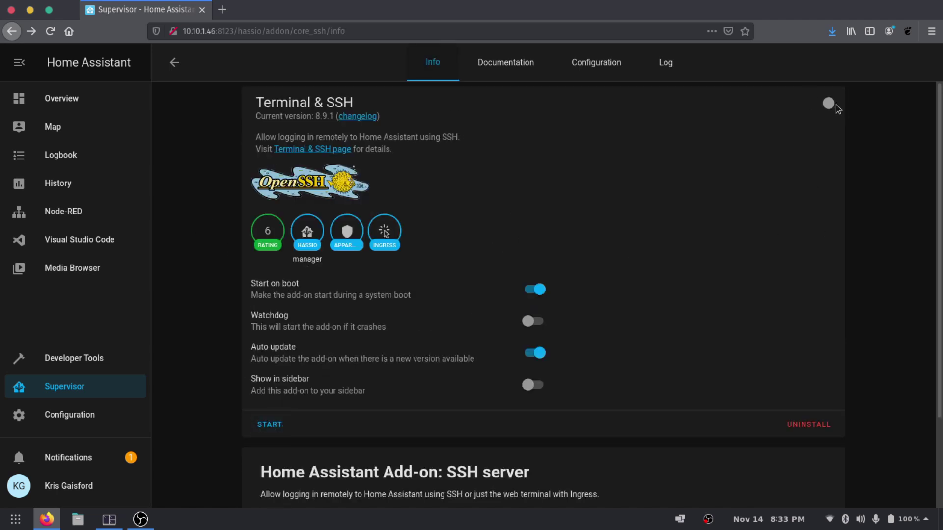
click(276, 425)
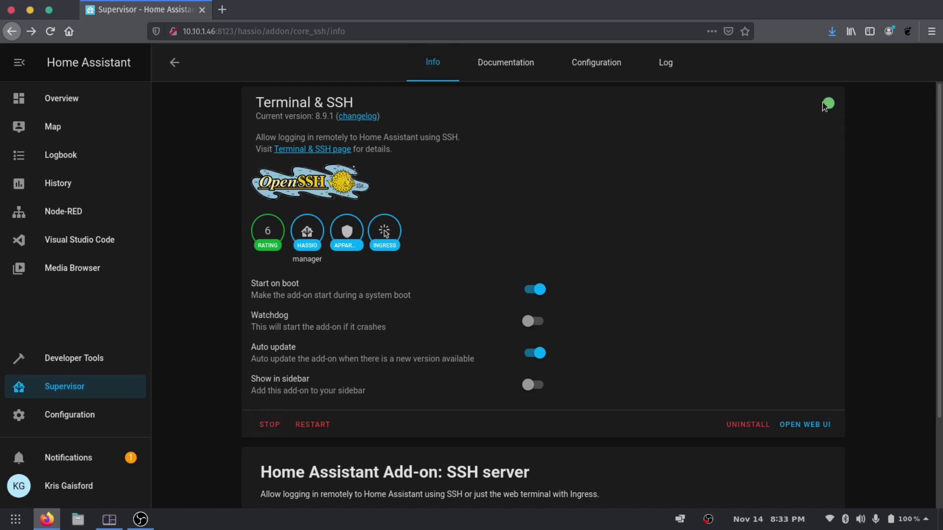
mouse_move(830, 105)
click(674, 73)
scroll(574, 257, down, 3)
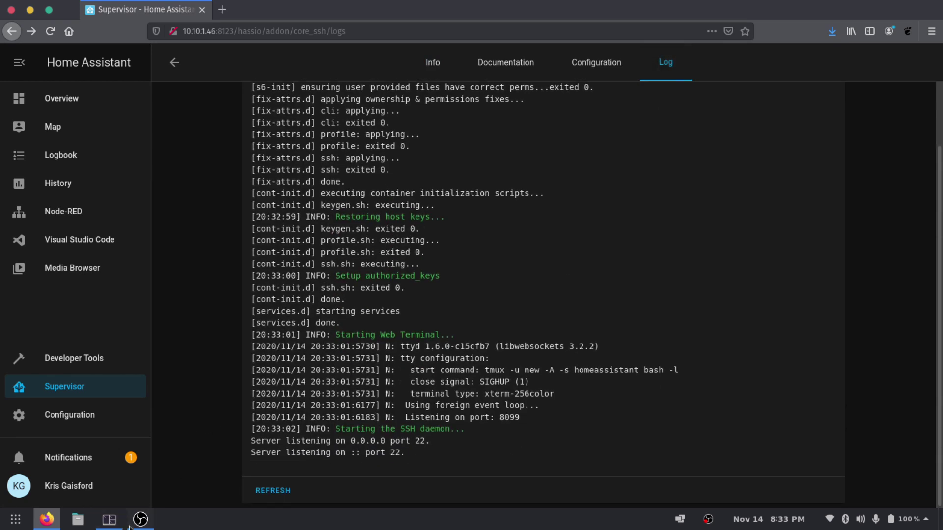
mouse_move(113, 525)
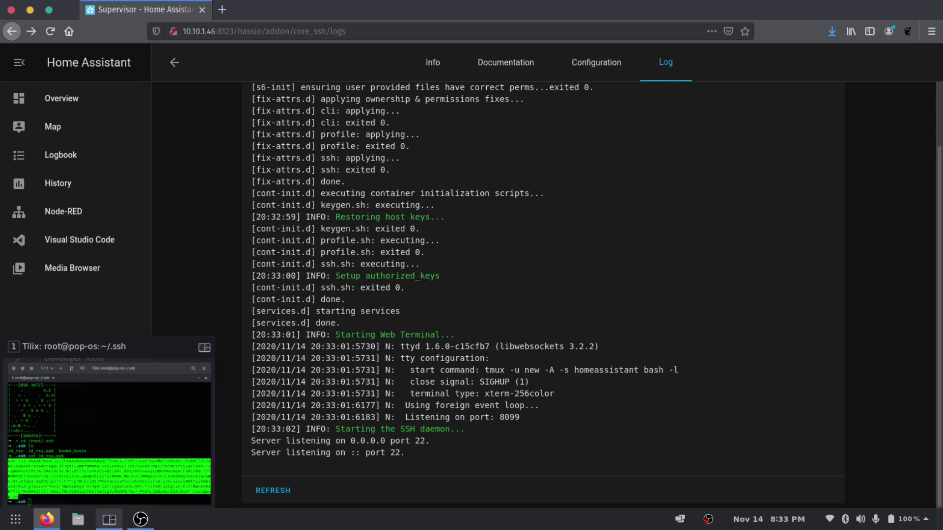
click(118, 524)
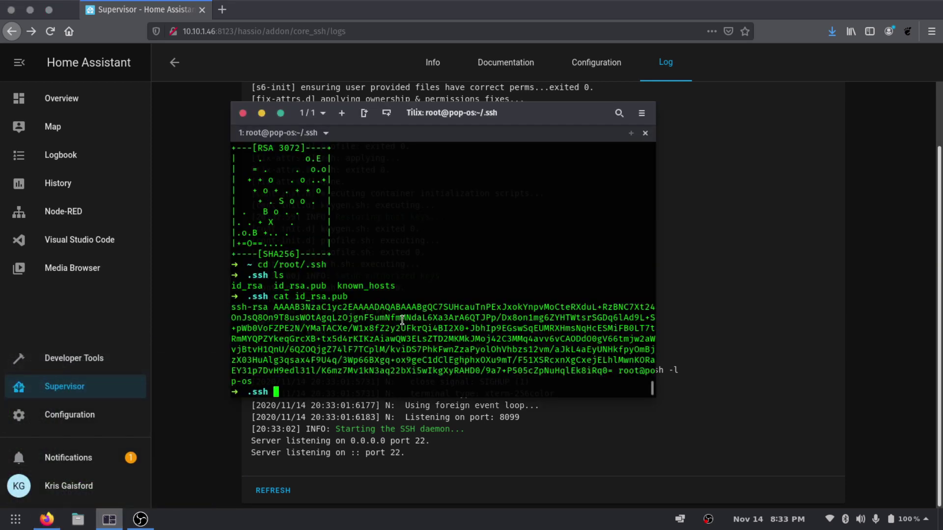
key(ctrl+l)
text(ssh)
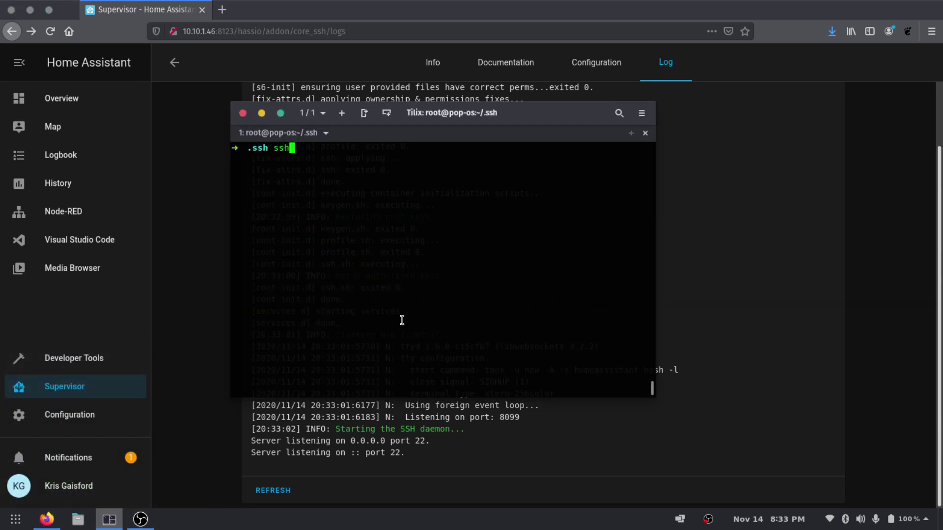
text( root@10.10.1)
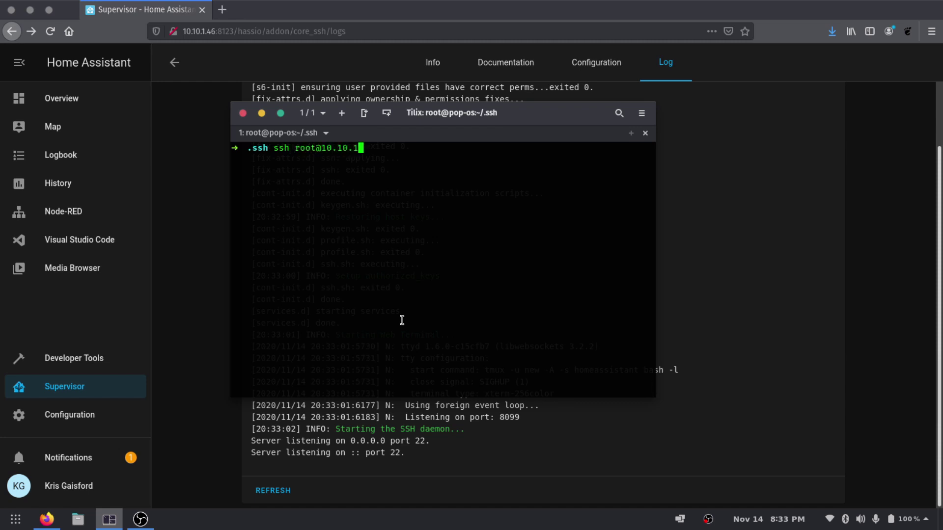
text(.46)
key(Return)
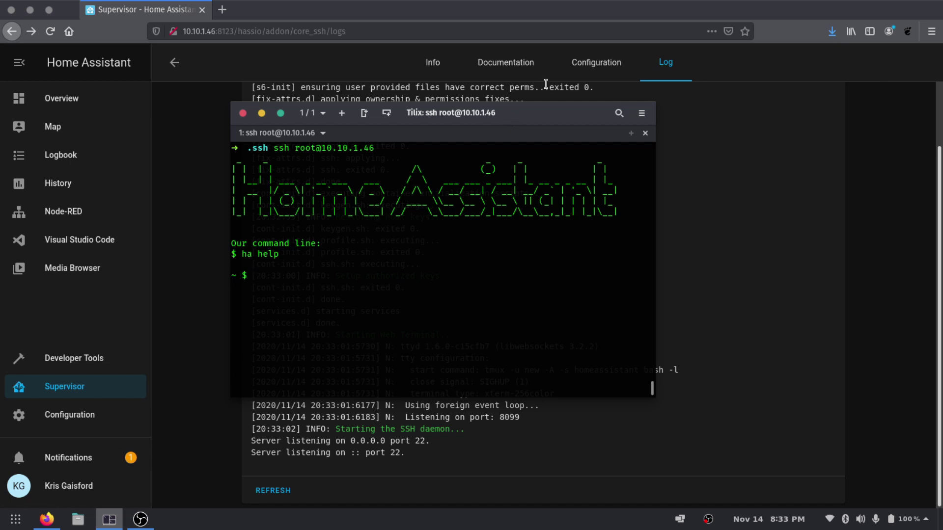
click(591, 68)
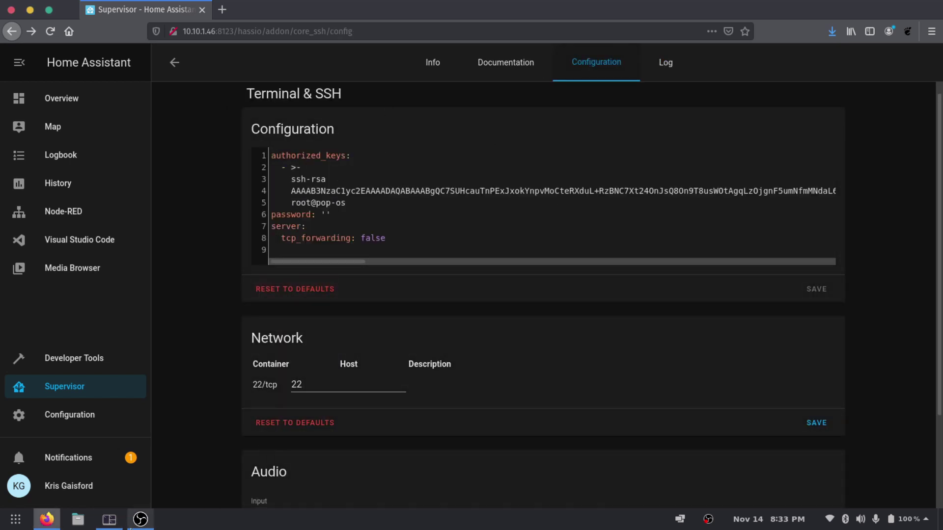
Raise the Tilix SSH session and reposition its window over the configuration page
click(116, 527)
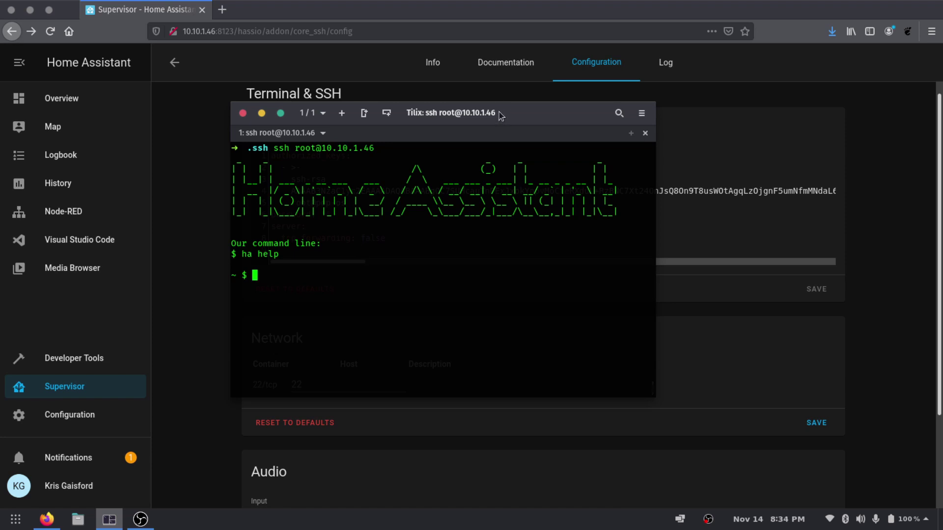
drag(499, 112, 721, 122)
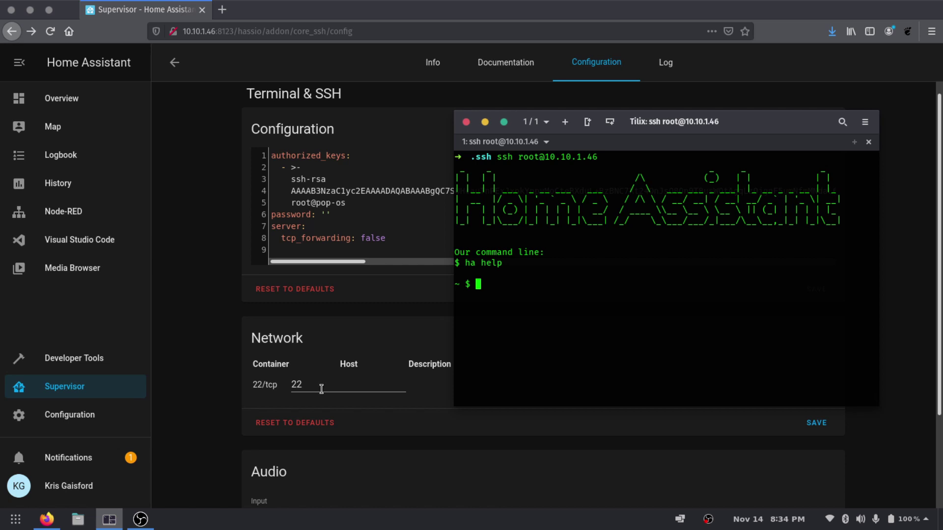
drag(757, 128, 684, 215)
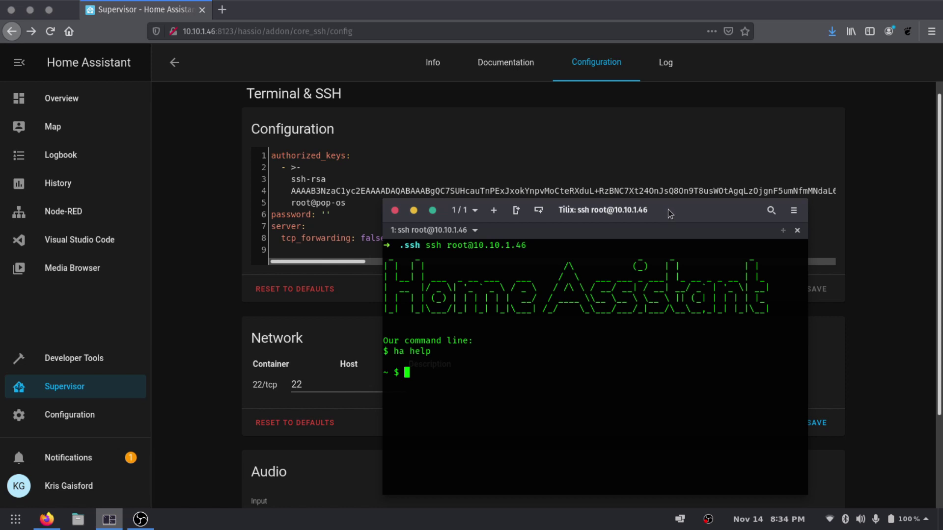
drag(668, 210, 511, 140)
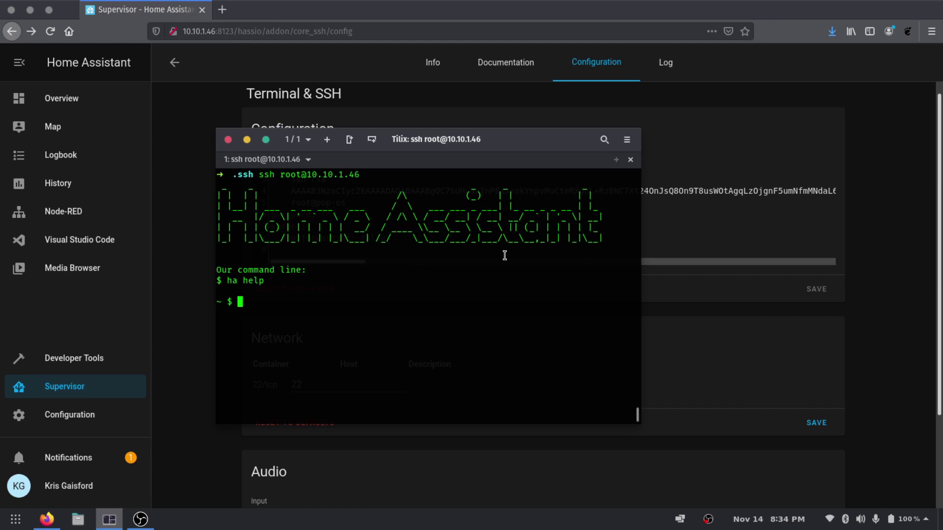